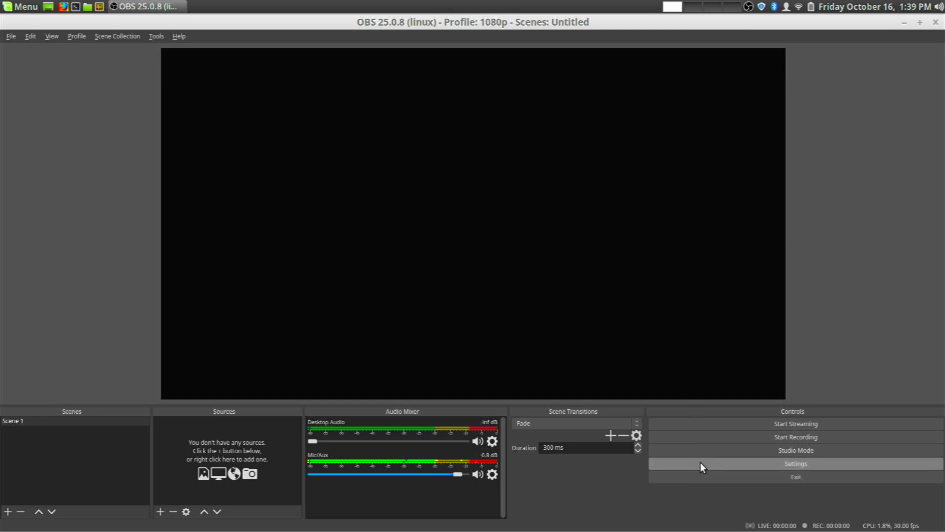
Turn on Studio Mode and bring up the list of source types under Sources.
left_click(711, 453)
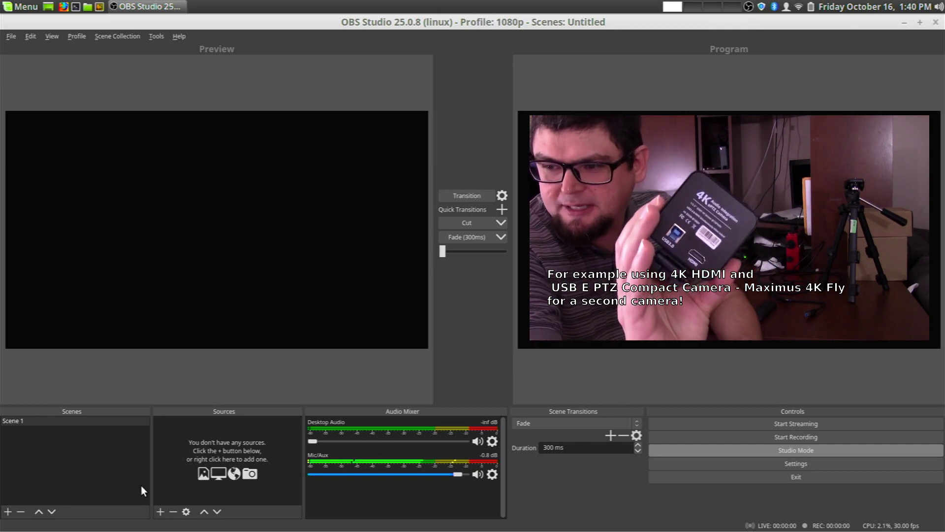
left_click(161, 511)
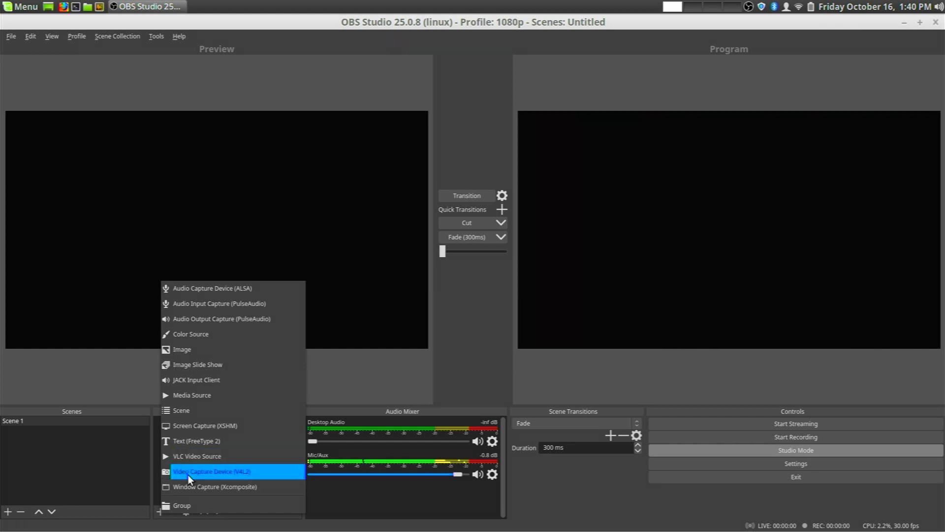
Add a Video Capture Device (V4L2) source using the USB Camera with BGR3 (Emulated) format.
left_click(187, 474)
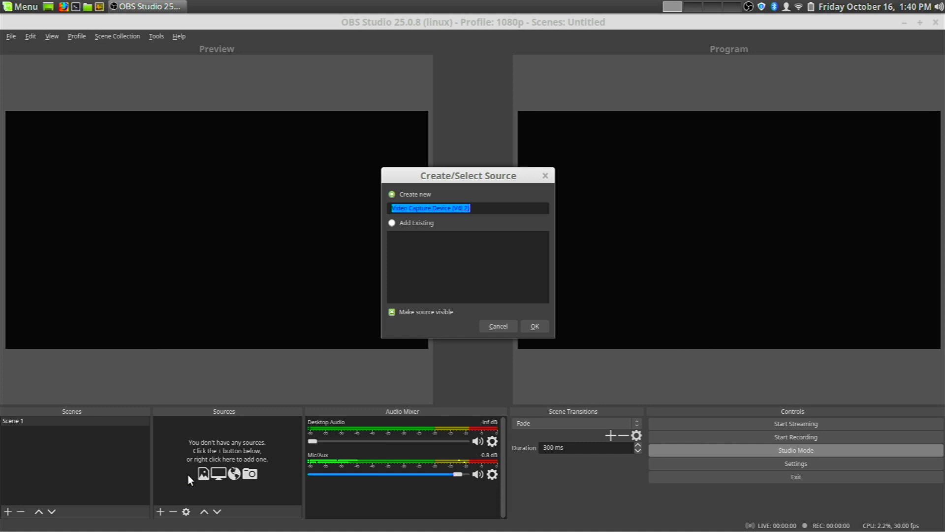
left_click(534, 325)
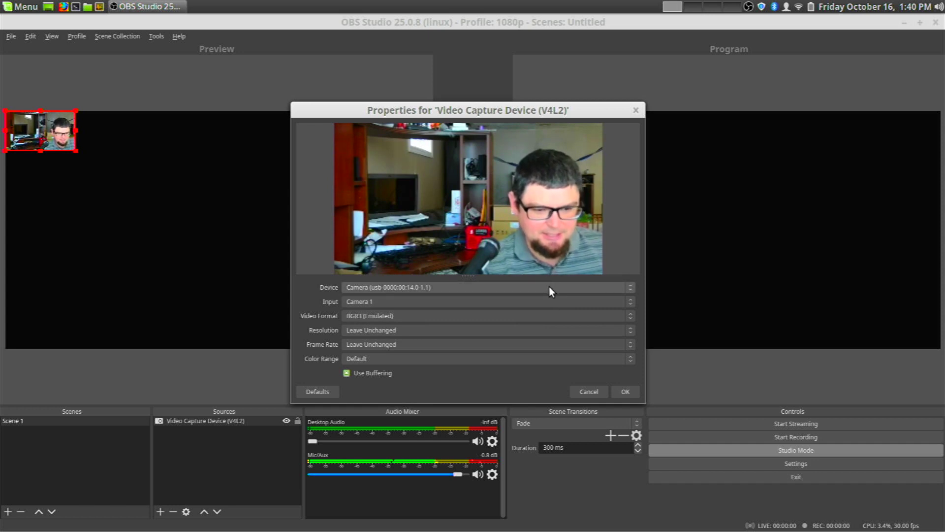
left_click(549, 286)
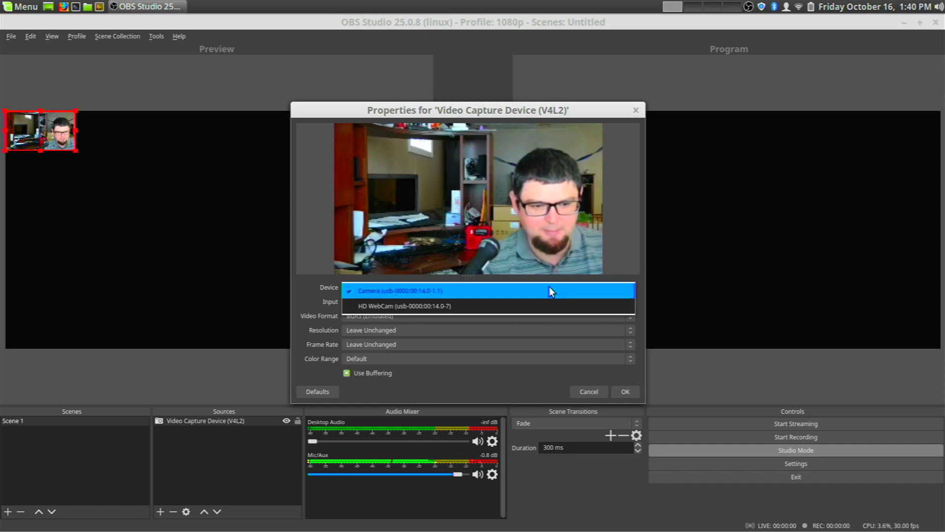
left_click(549, 286)
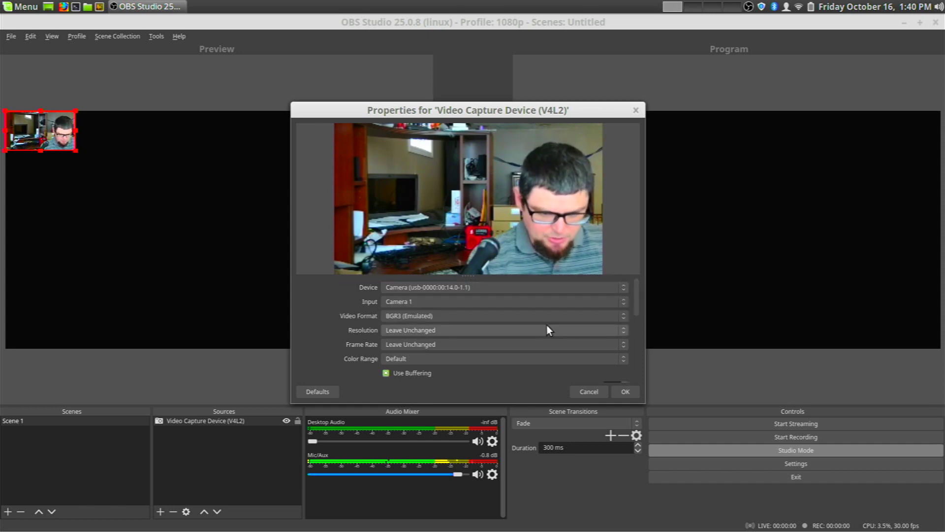
scroll(640, 301, "down", 3)
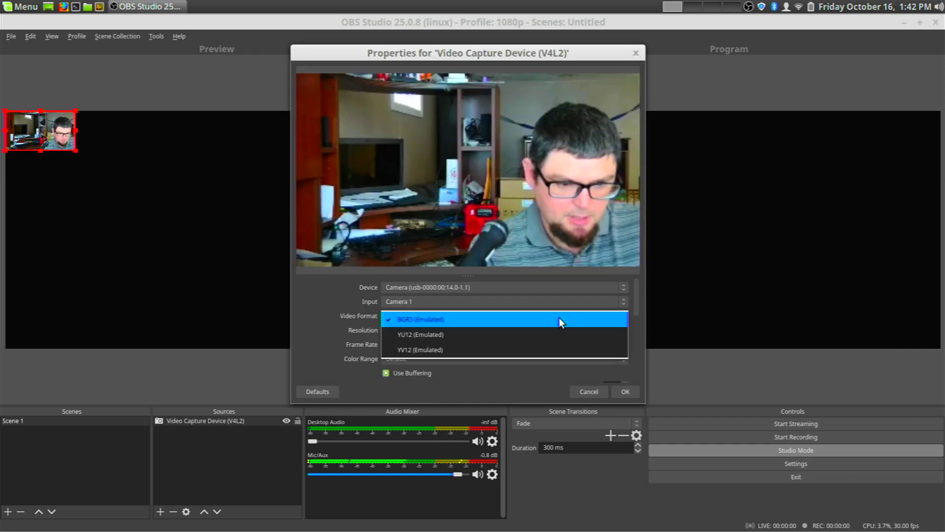
left_click(558, 318)
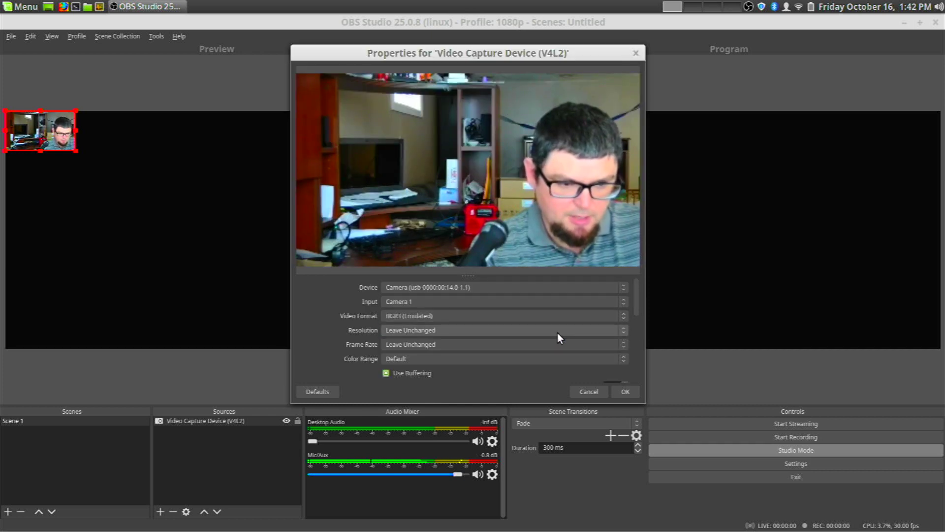
Set the camera source's resolution to 1920x1080 and finish its properties.
left_click(557, 332)
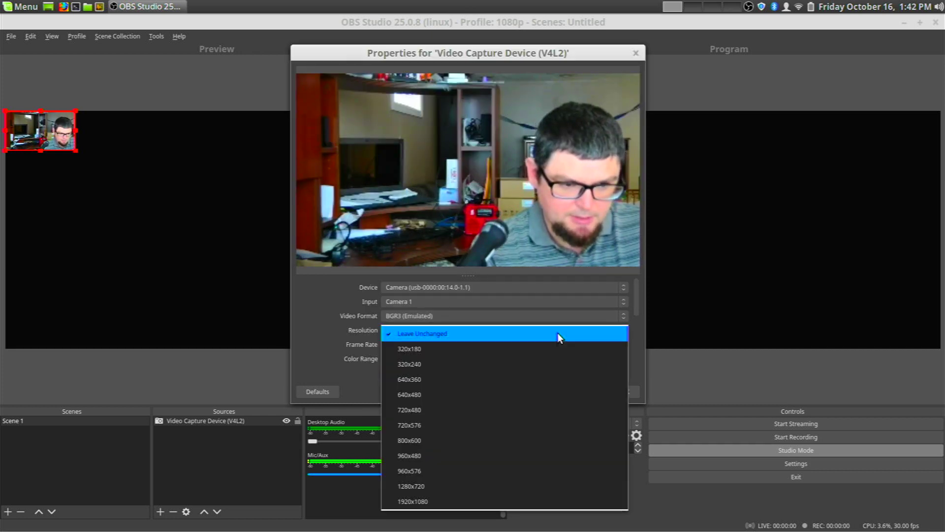
left_click(525, 500)
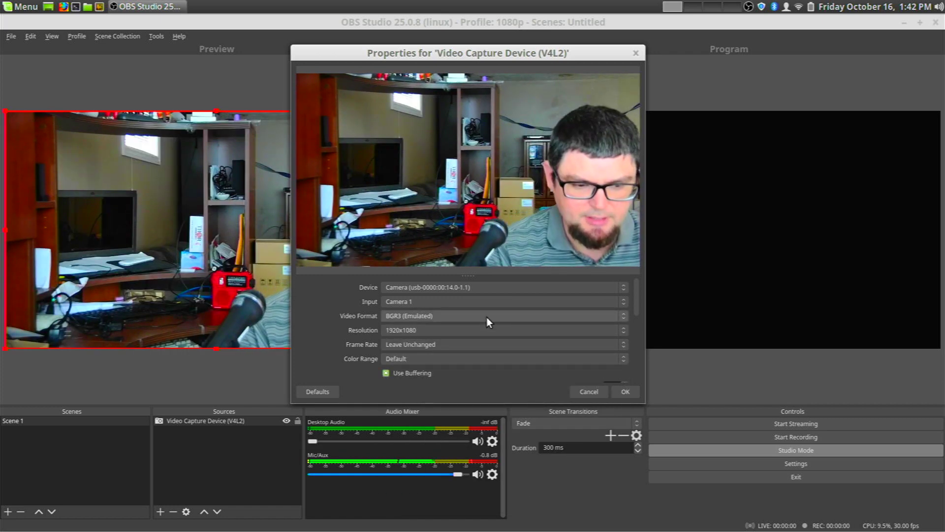
scroll(486, 317, "down", 3)
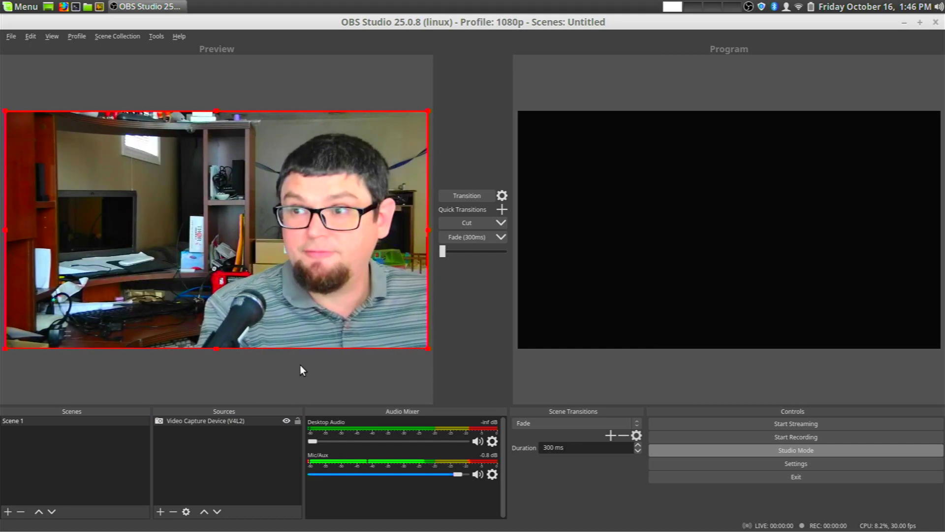
left_click_drag(427, 348, 293, 254)
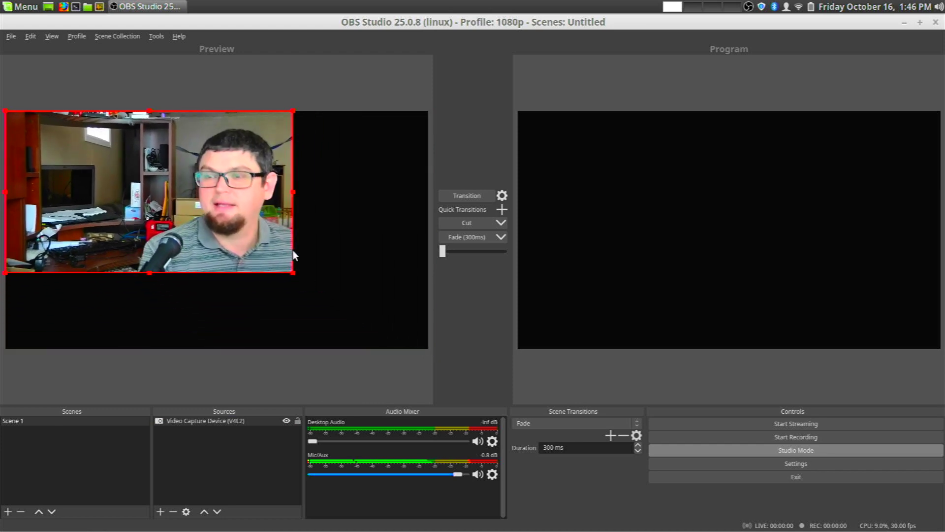
key("ctrl+f")
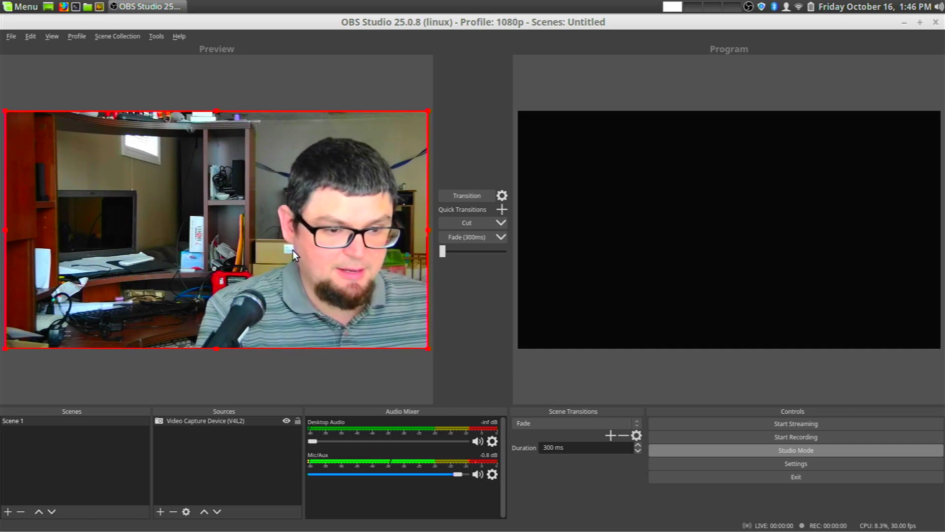
right_click(292, 251)
mouse_move(336, 299)
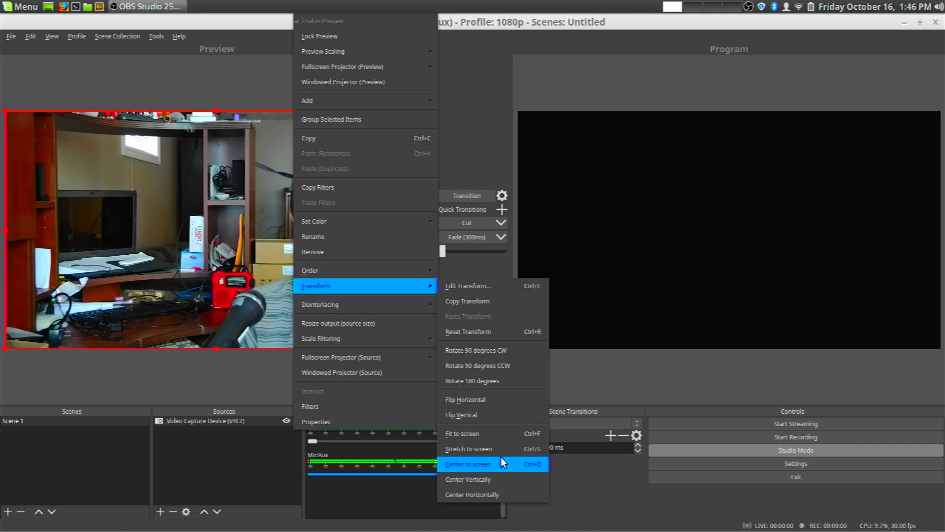
left_click(225, 280)
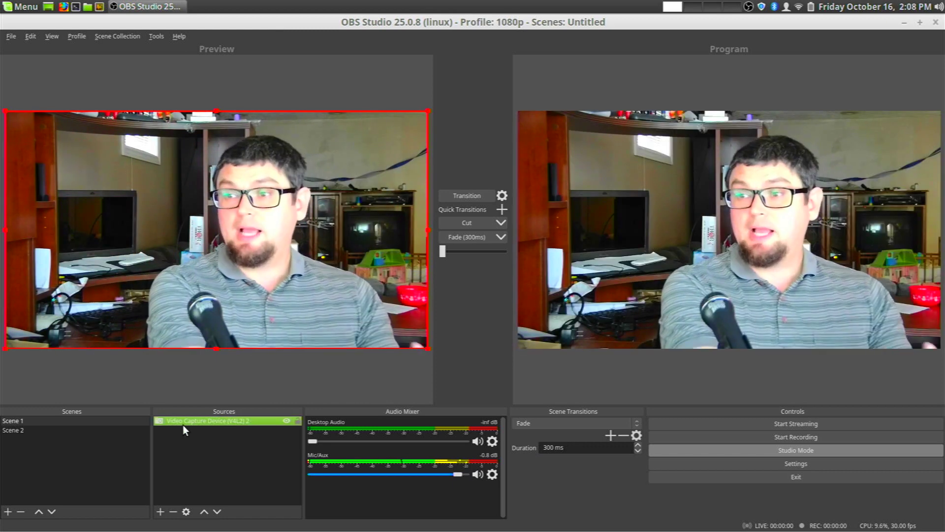
Copy the webcam source and switch to the empty Scene 2.
right_click(188, 422)
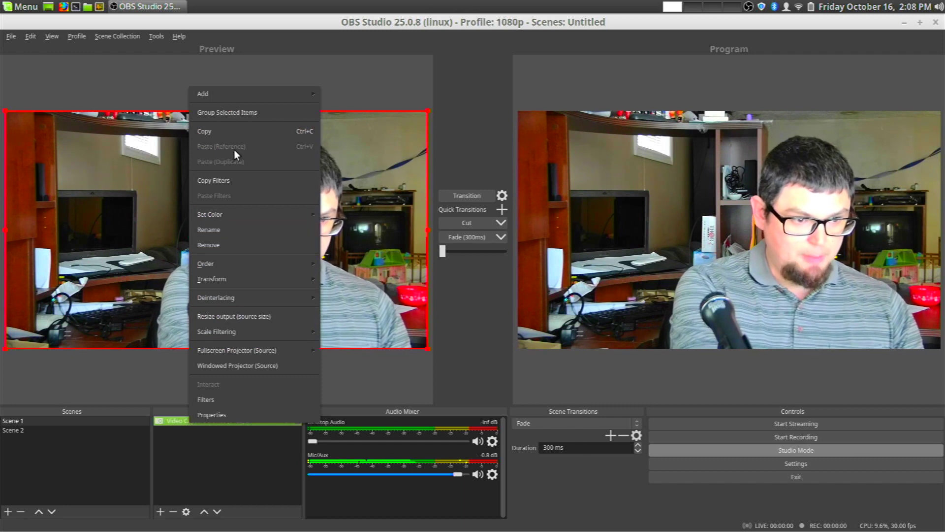
left_click(234, 130)
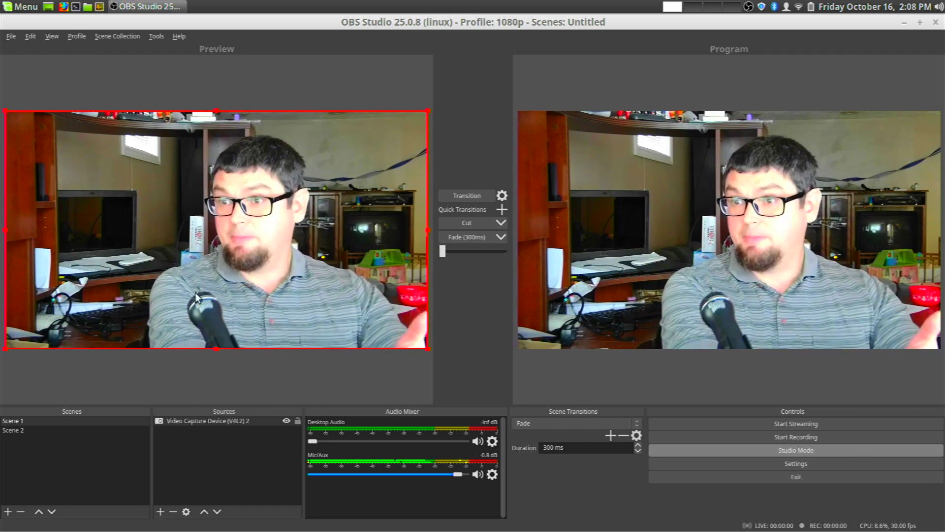
left_click(21, 431)
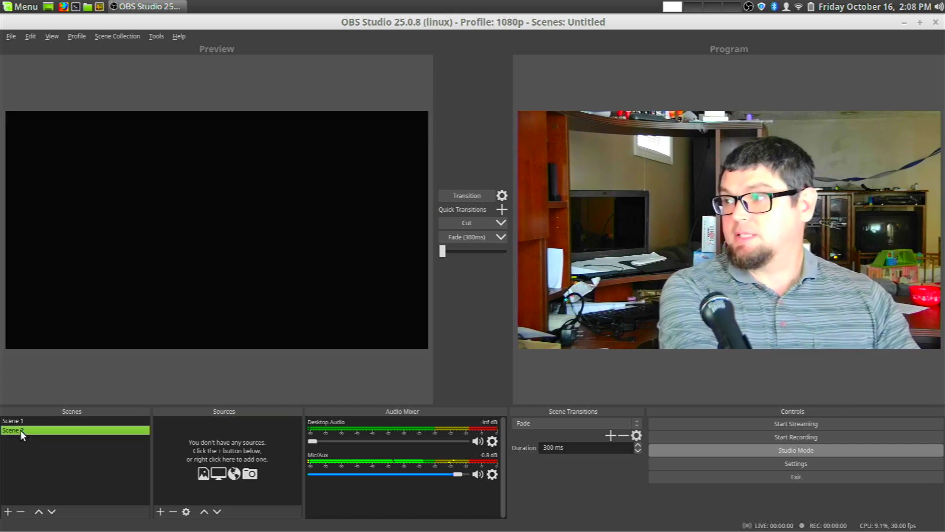
Add a full-screen Screen Capture (XSHM) source to Scene 2, then minimize OBS.
left_click(165, 512)
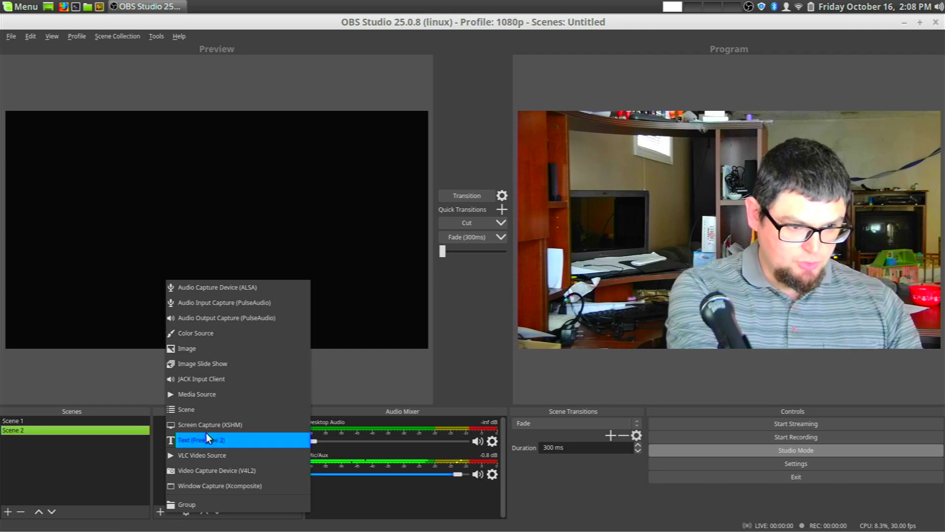
left_click(213, 418)
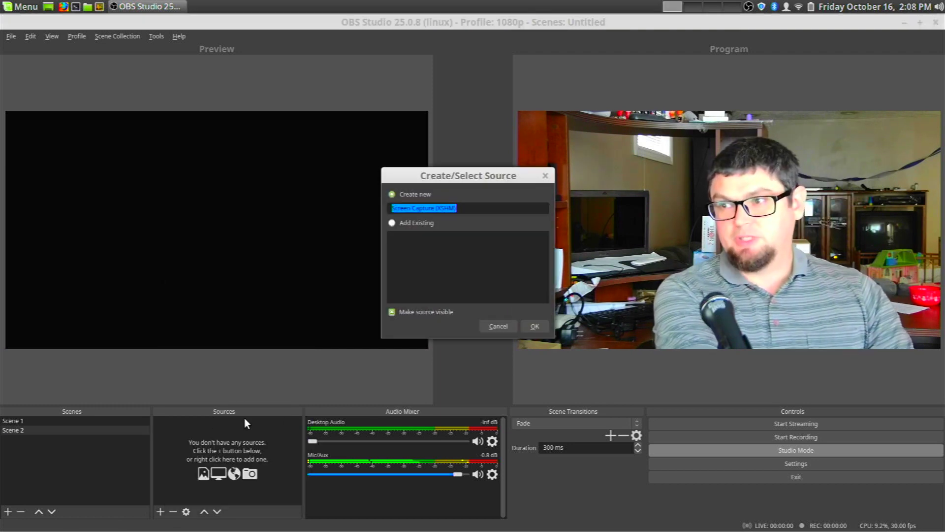
left_click(541, 325)
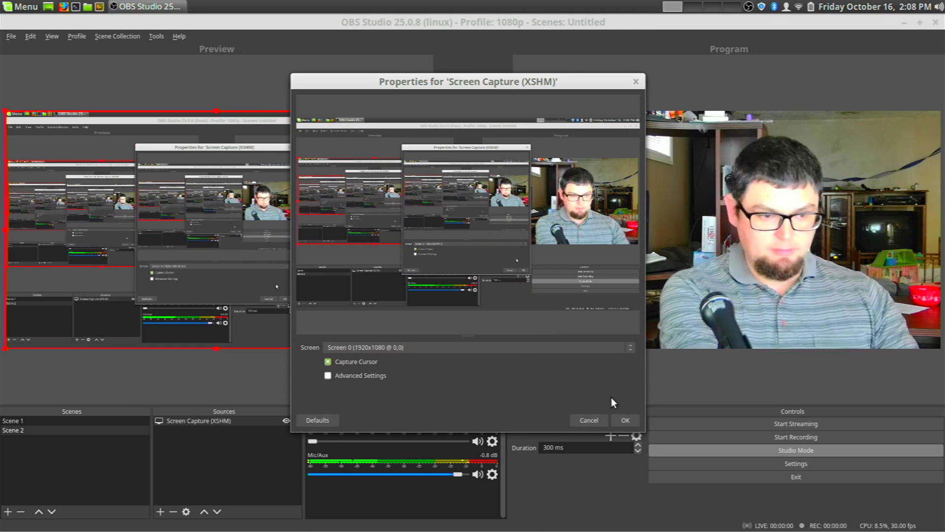
left_click(617, 420)
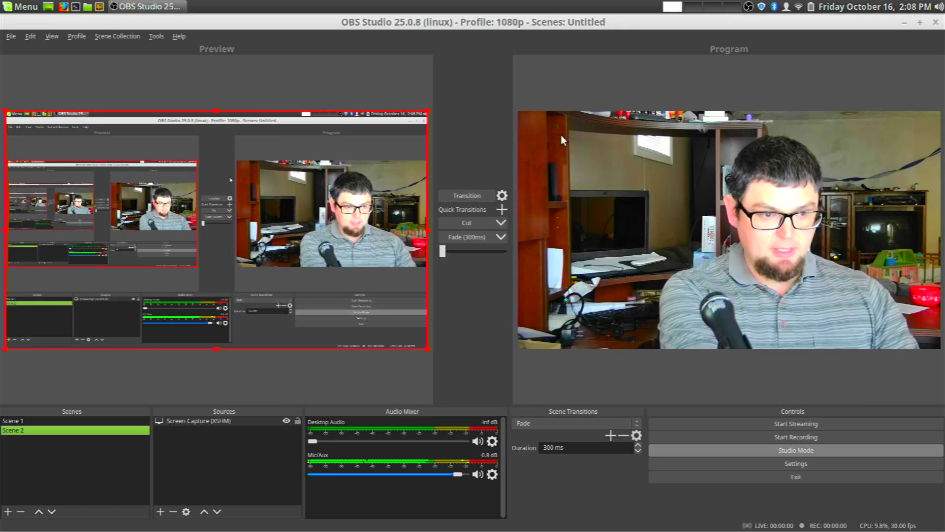
left_click(904, 23)
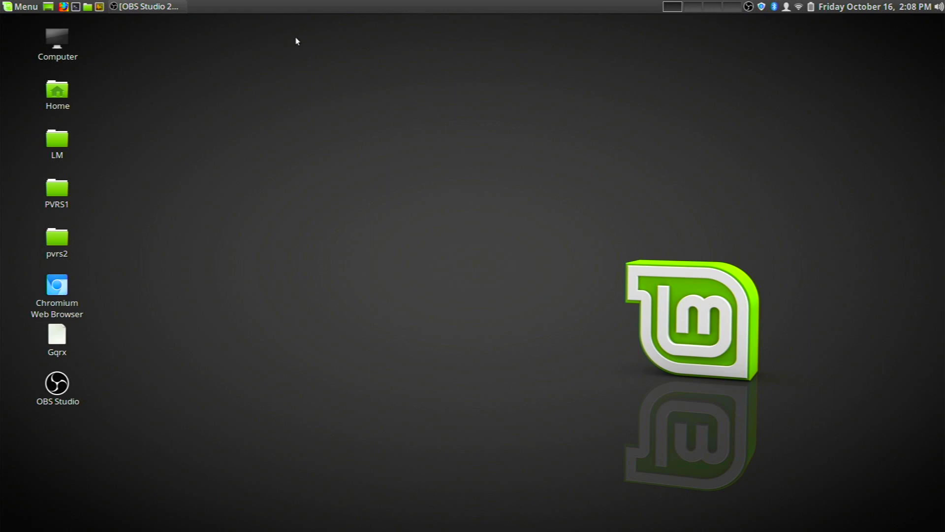
Restore the OBS window and bring up the Preview's context menu.
left_click(152, 7)
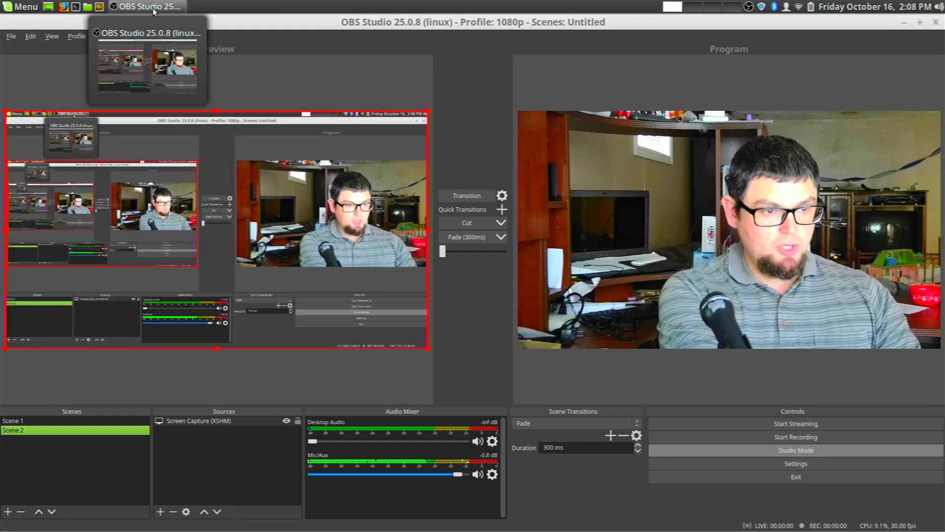
key("ctrl+alt+Right")
key("ctrl+alt+Left")
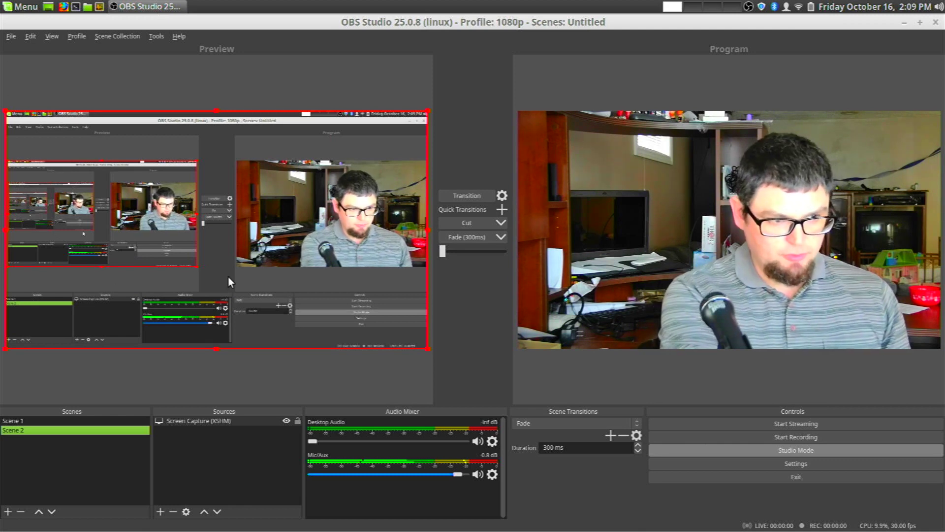
right_click(225, 281)
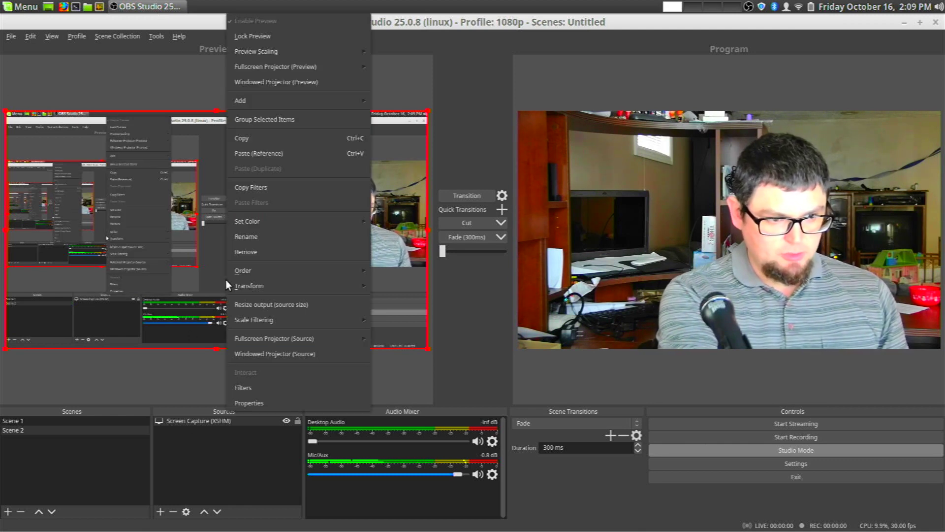
Paste a webcam reference into Scene 2, shrink it into the bottom-right corner, and transition live.
left_click(277, 152)
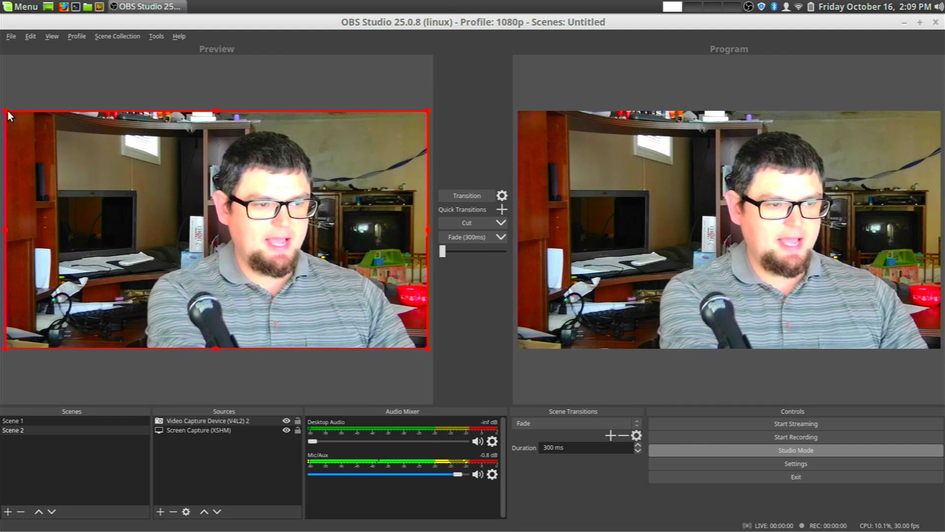
left_click_drag(7, 110, 42, 156)
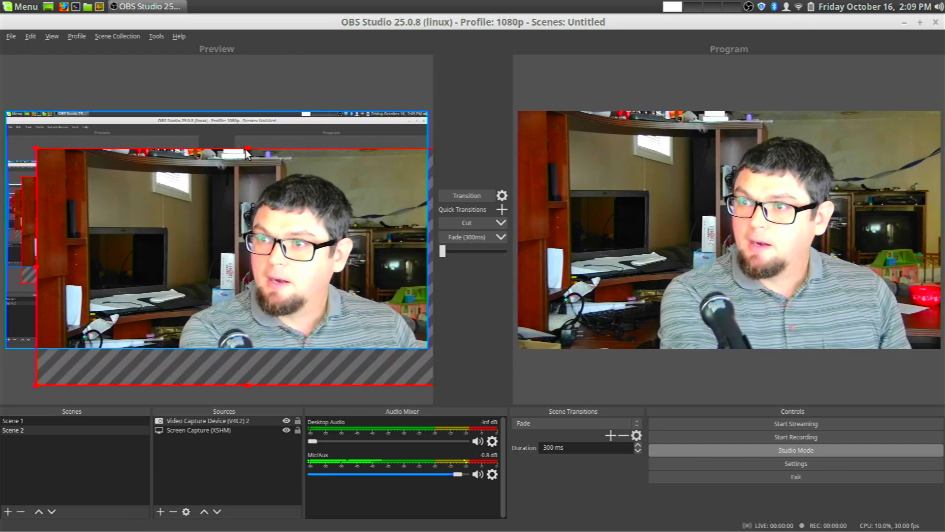
left_click_drag(247, 150, 218, 286)
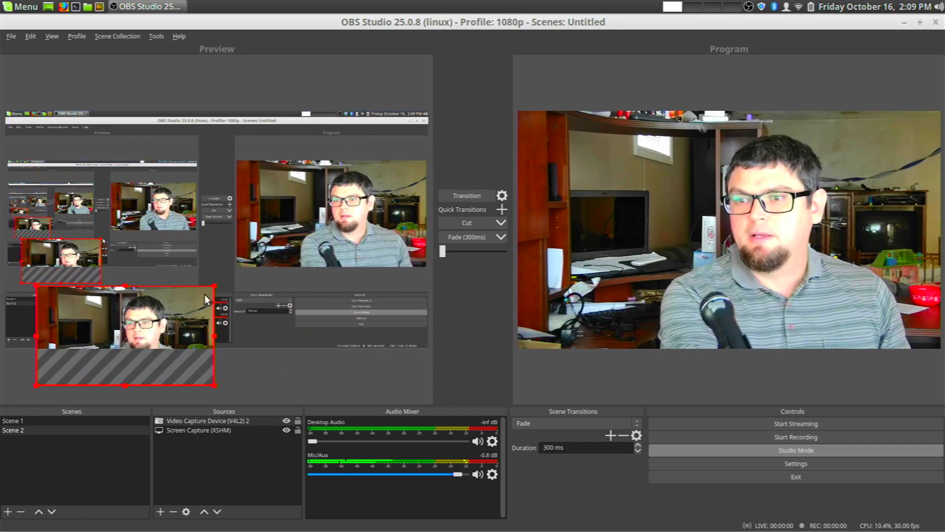
left_click_drag(108, 313, 317, 274)
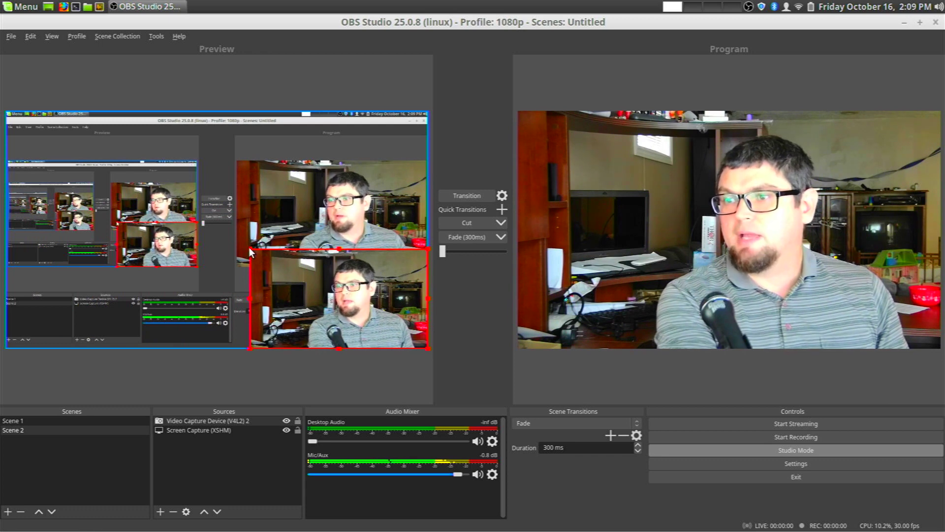
left_click_drag(249, 248, 346, 285)
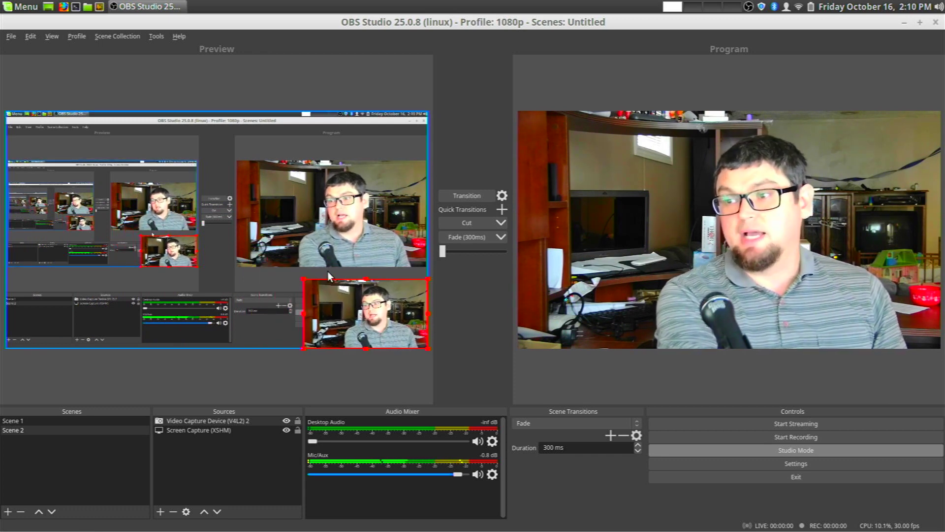
left_click(443, 201)
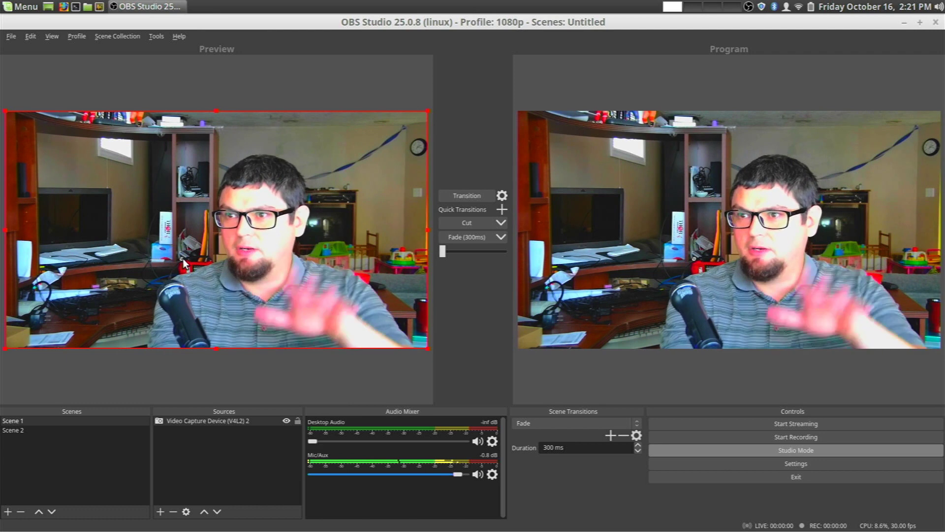
Open the Scene 1 webcam's Filters and show the Color Correction filter's settings.
right_click(194, 196)
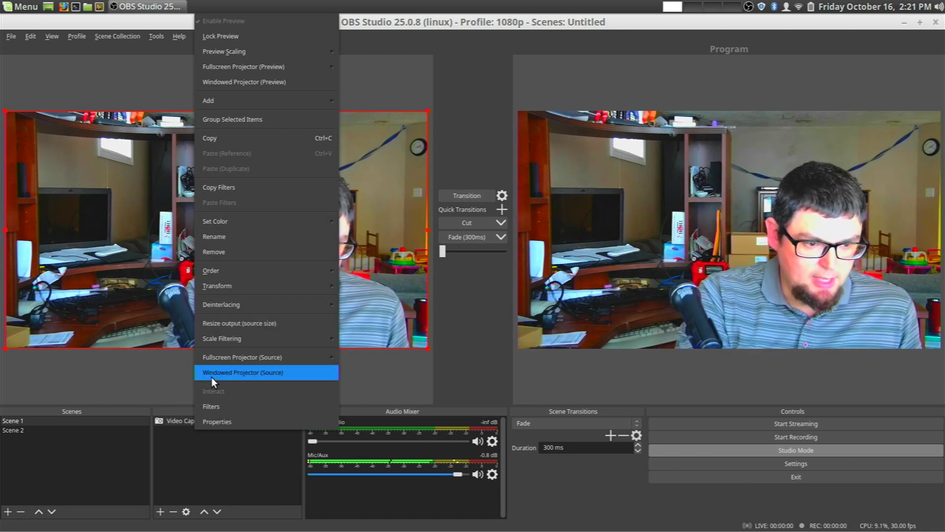
left_click(214, 400)
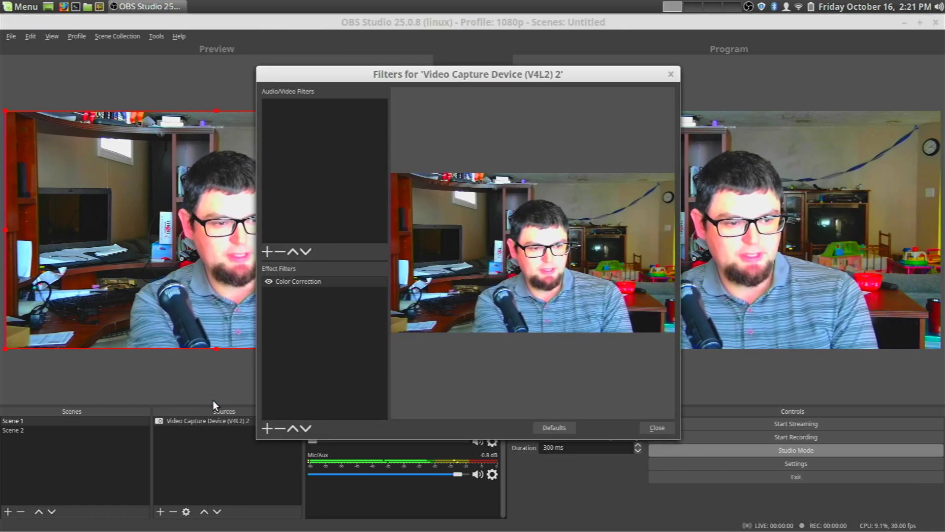
left_click(297, 286)
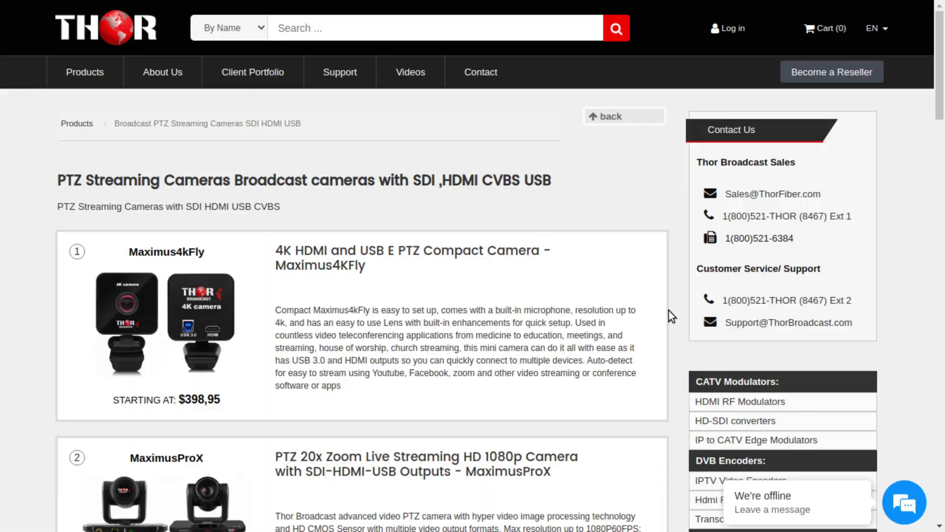
Scroll down the PTZ Streaming Cameras listing past the Maximus4kFly camera.
scroll(668, 310, "down", 8)
scroll(667, 312, "down", 20)
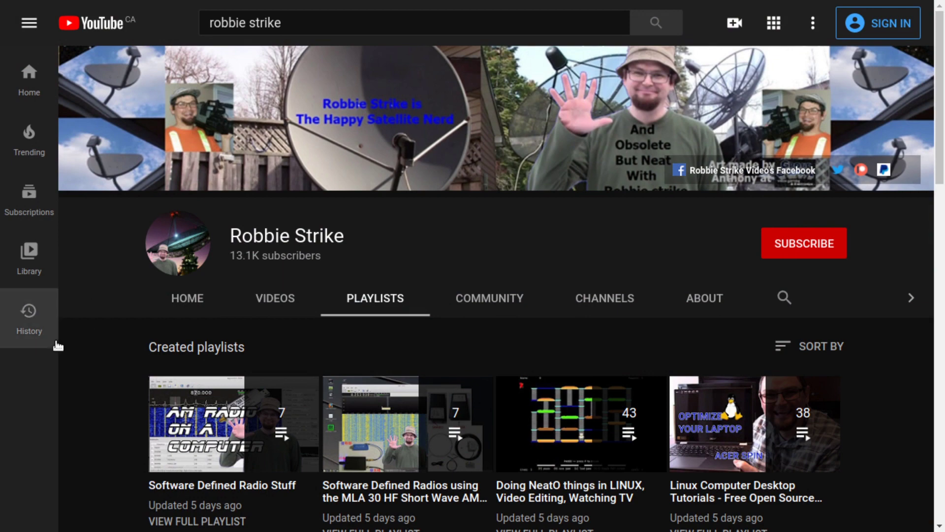
Scroll through the channel's playlists and uploaded videos back to uploads from a year ago.
scroll(94, 343, "down", 8)
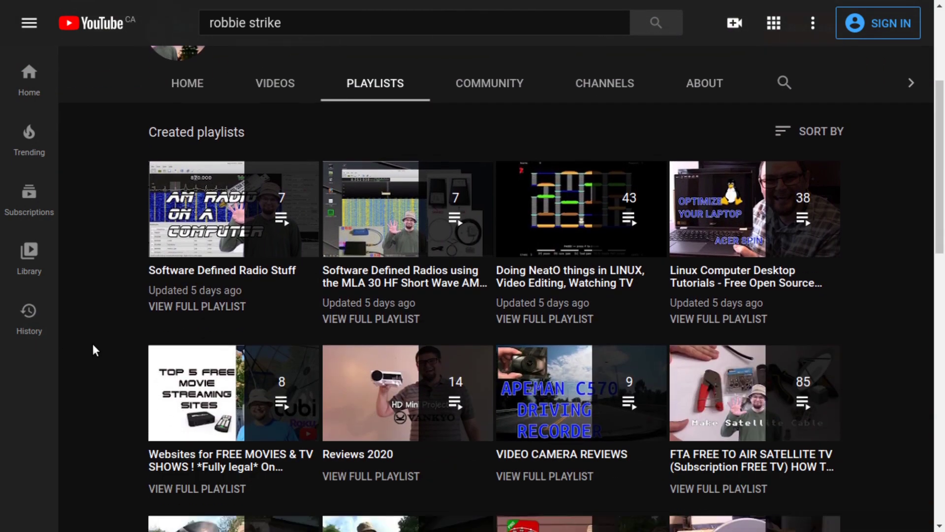
scroll(93, 343, "down", 7)
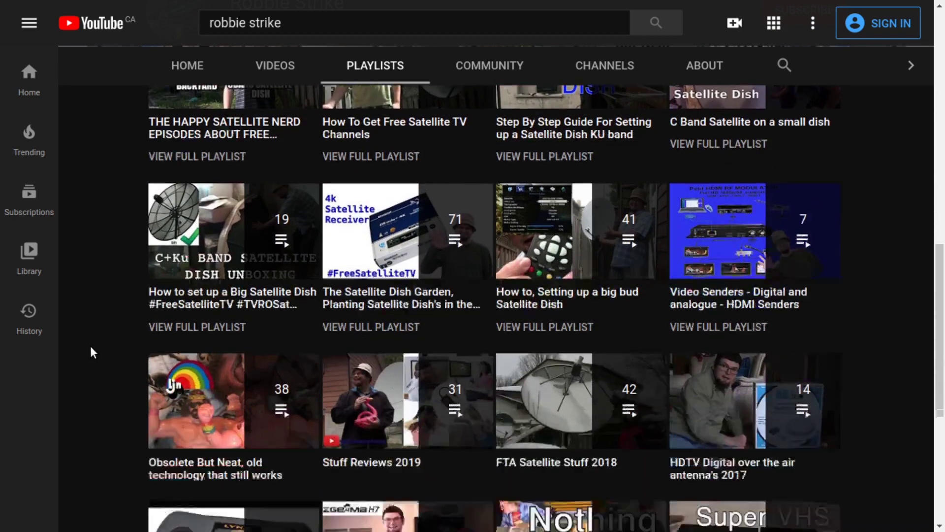
scroll(89, 346, "down", 4)
scroll(86, 345, "down", 2)
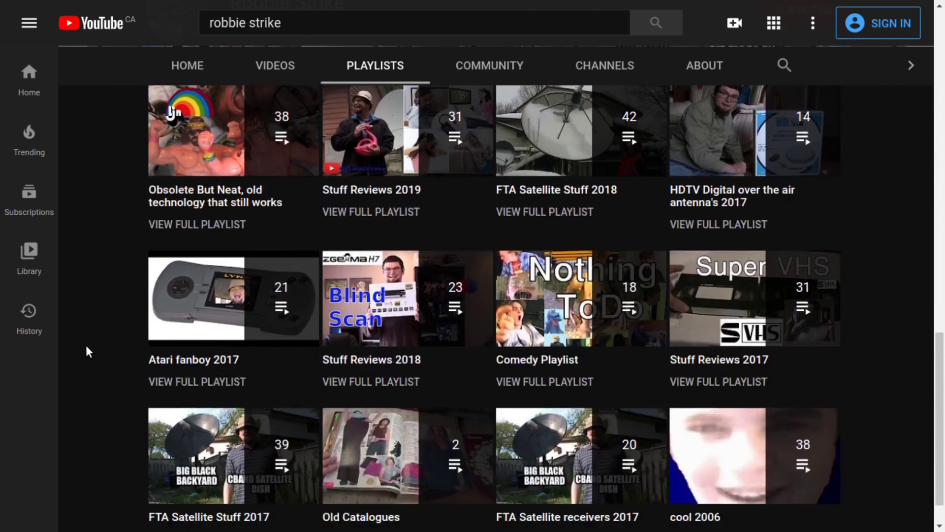
scroll(85, 345, "up", 5)
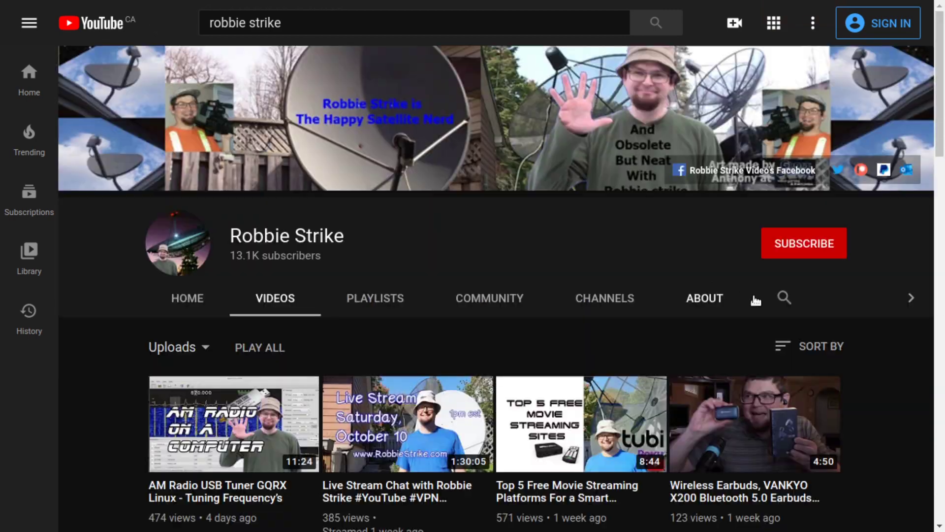
scroll(869, 339, "down", 3)
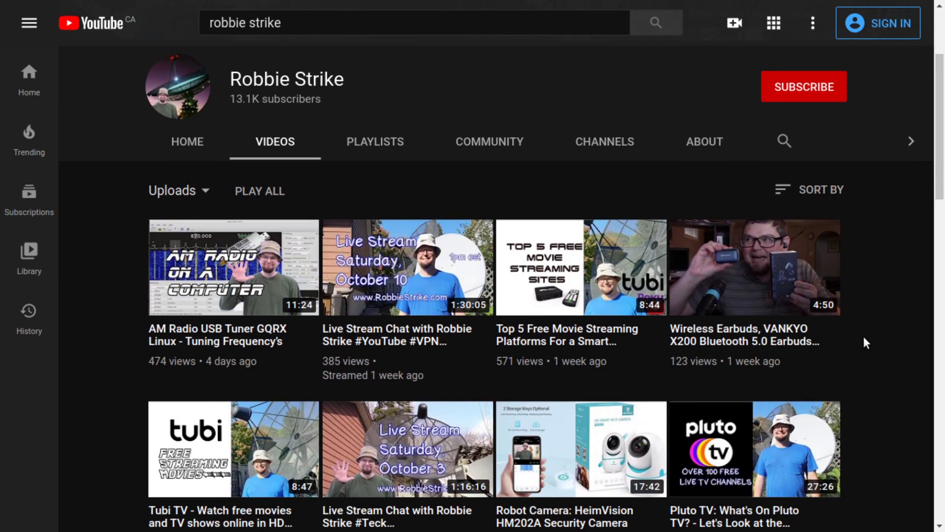
scroll(863, 337, "down", 1)
scroll(863, 338, "down", 14)
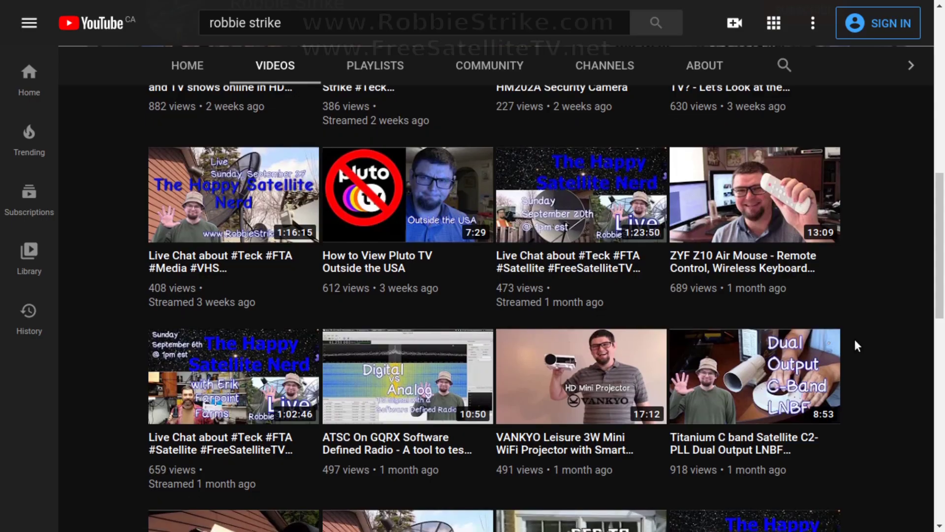
scroll(852, 342, "down", 8)
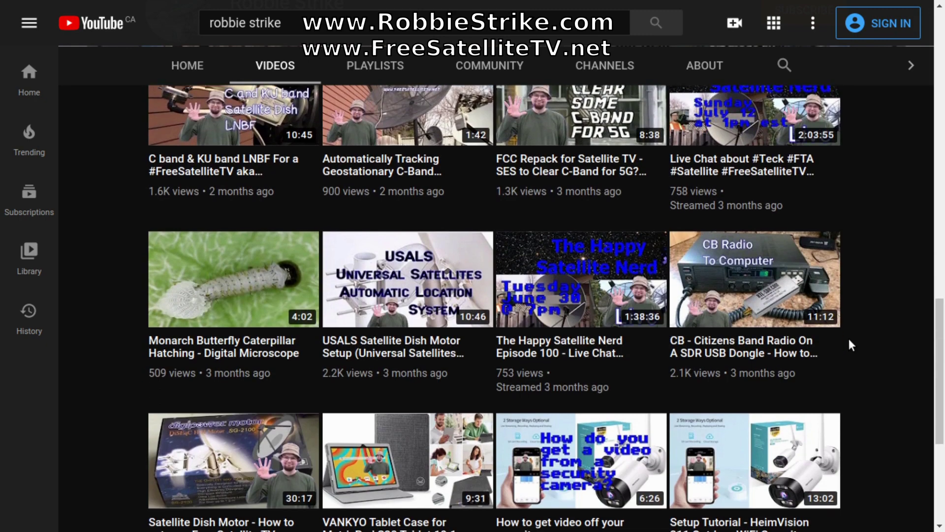
scroll(846, 339, "down", 5)
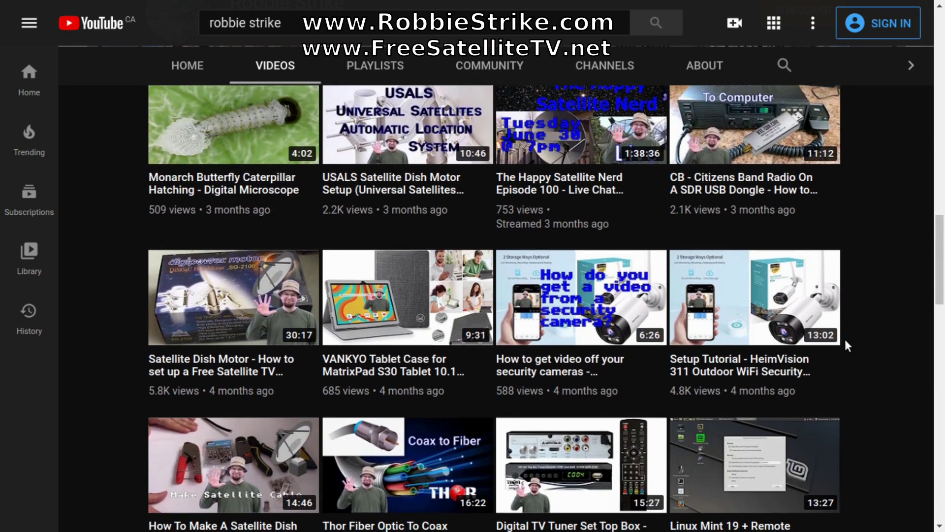
scroll(845, 339, "down", 7)
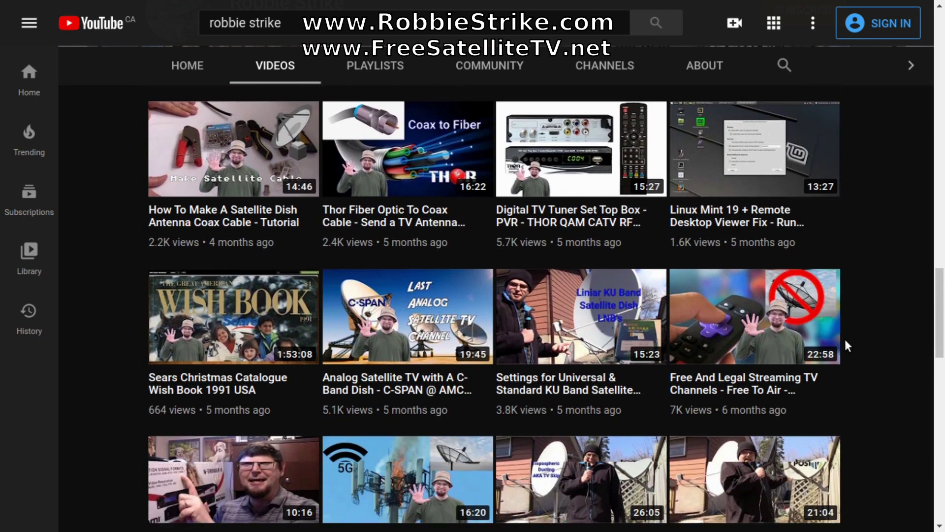
scroll(845, 340, "down", 9)
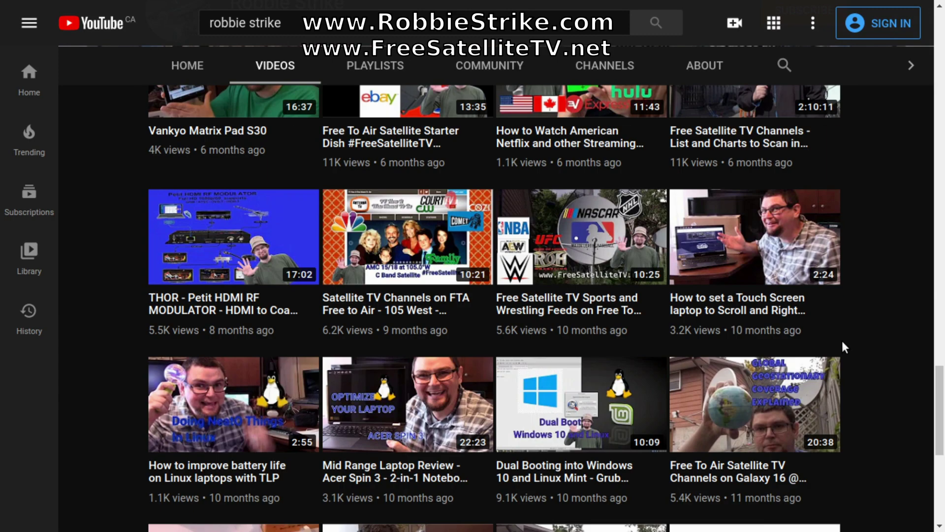
scroll(842, 341, "down", 7)
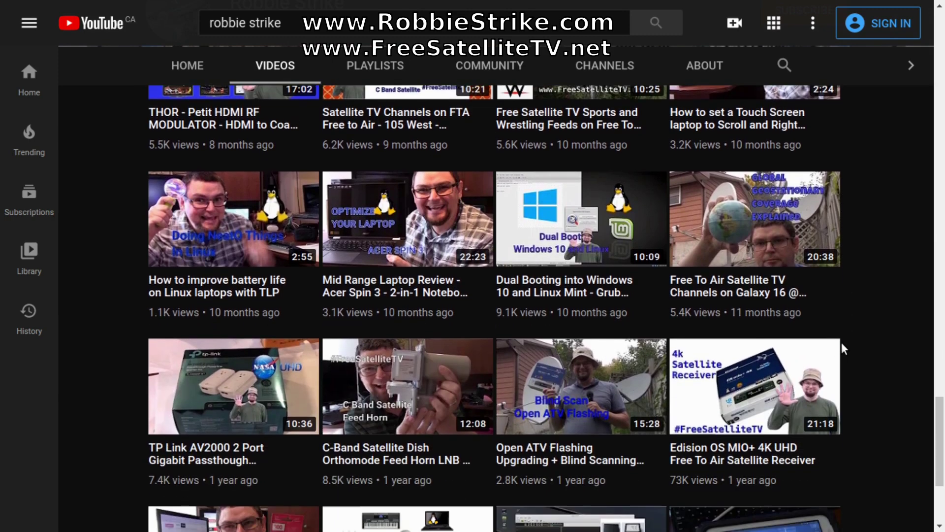